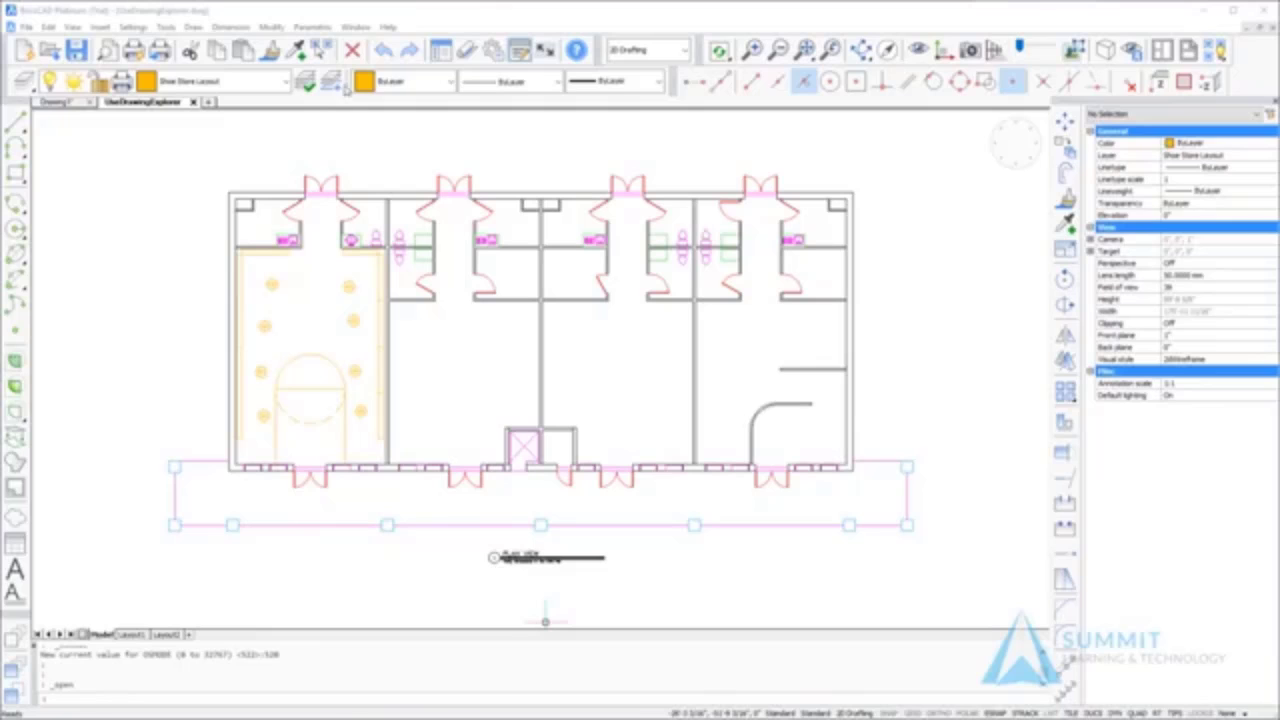
Step: Launch Drawing Explorer (_explorer) from the toolbar over the floor-plan drawing
{"action": "left_click", "coordinate": [441, 50]}
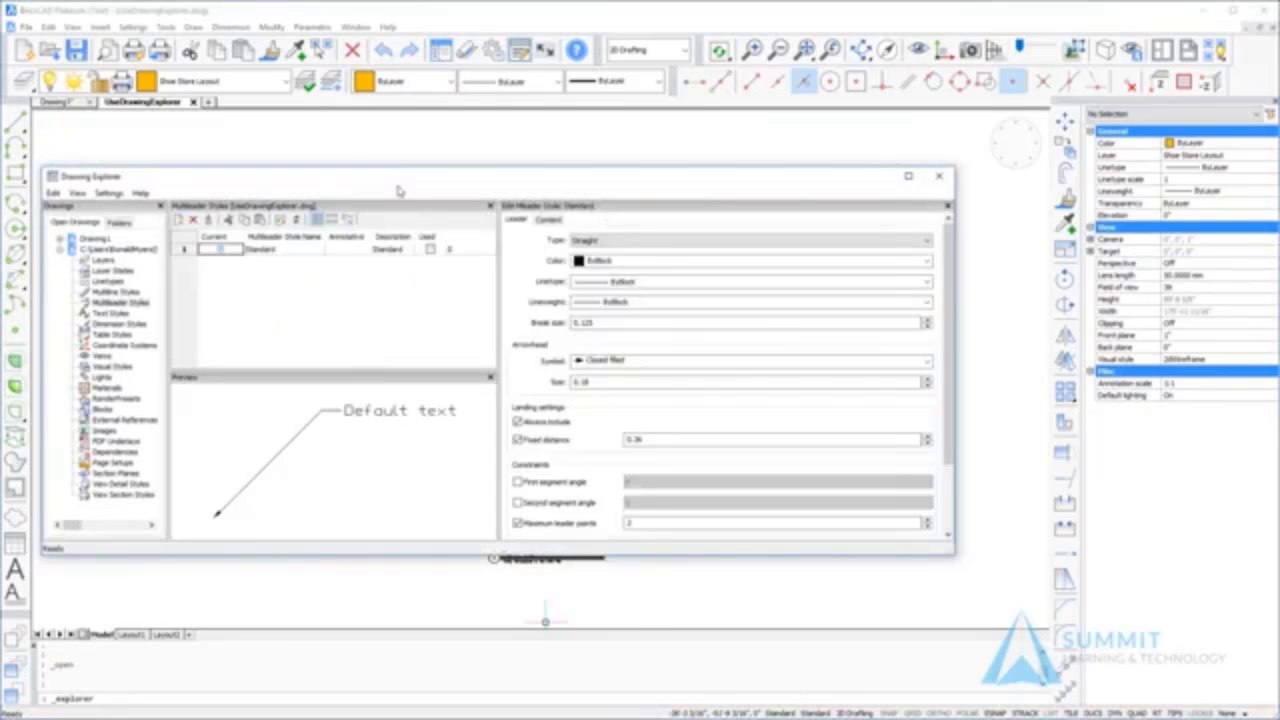
Step: Reposition Drawing Explorer, widen its Drawings tree, and list the floor plan's 13 block definitions
{"action": "left_click_drag", "start_coordinate": [402, 178], "coordinate": [530, 180]}
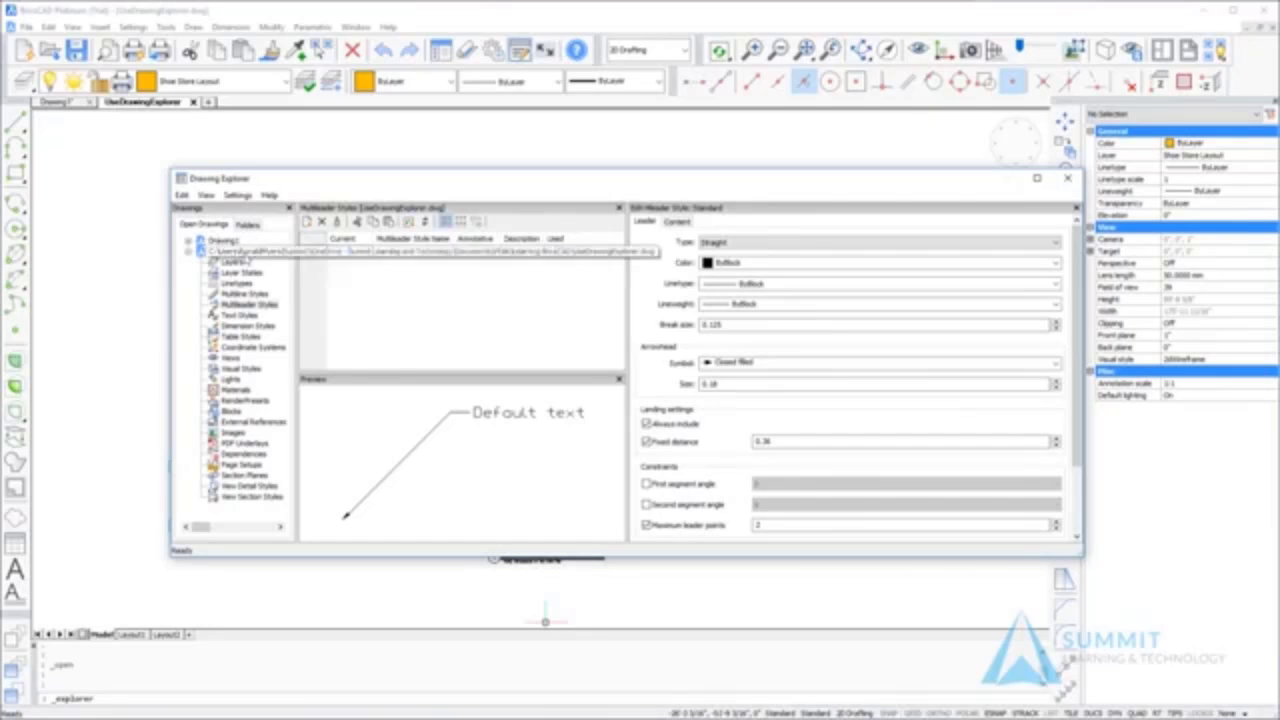
{"action": "left_click_drag", "start_coordinate": [296, 271], "coordinate": [340, 280]}
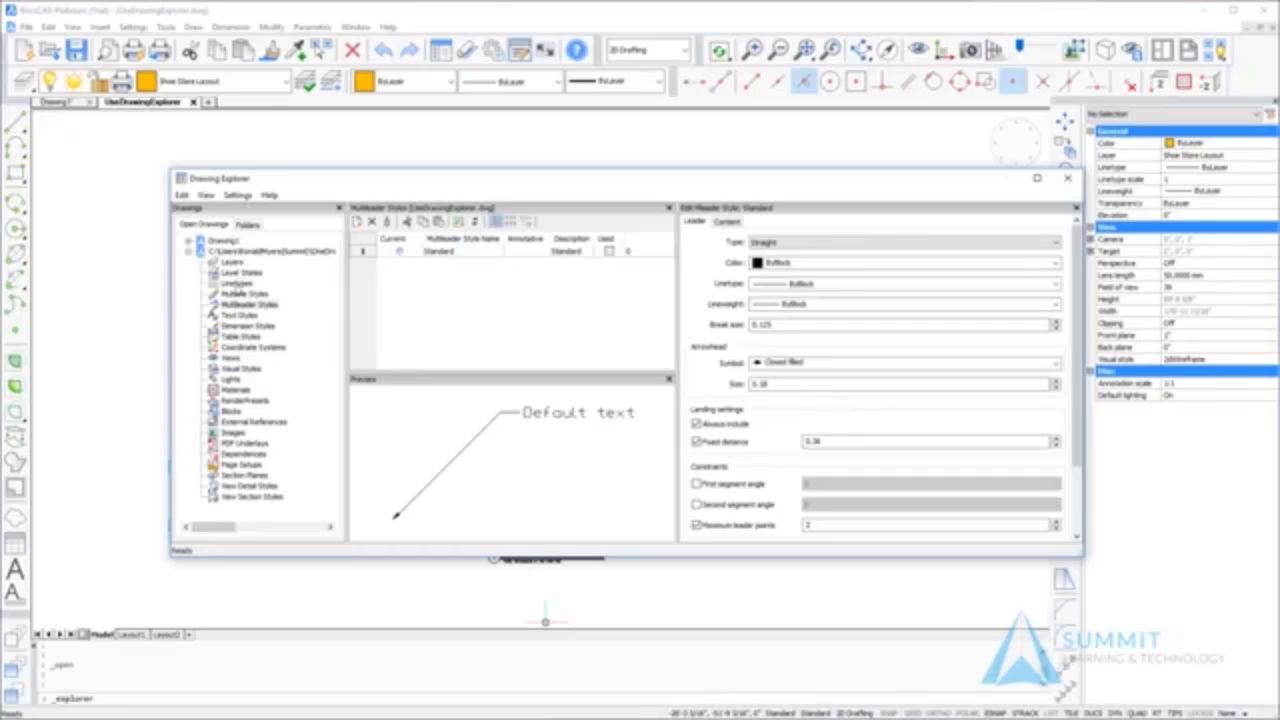
{"action": "left_click", "coordinate": [231, 411]}
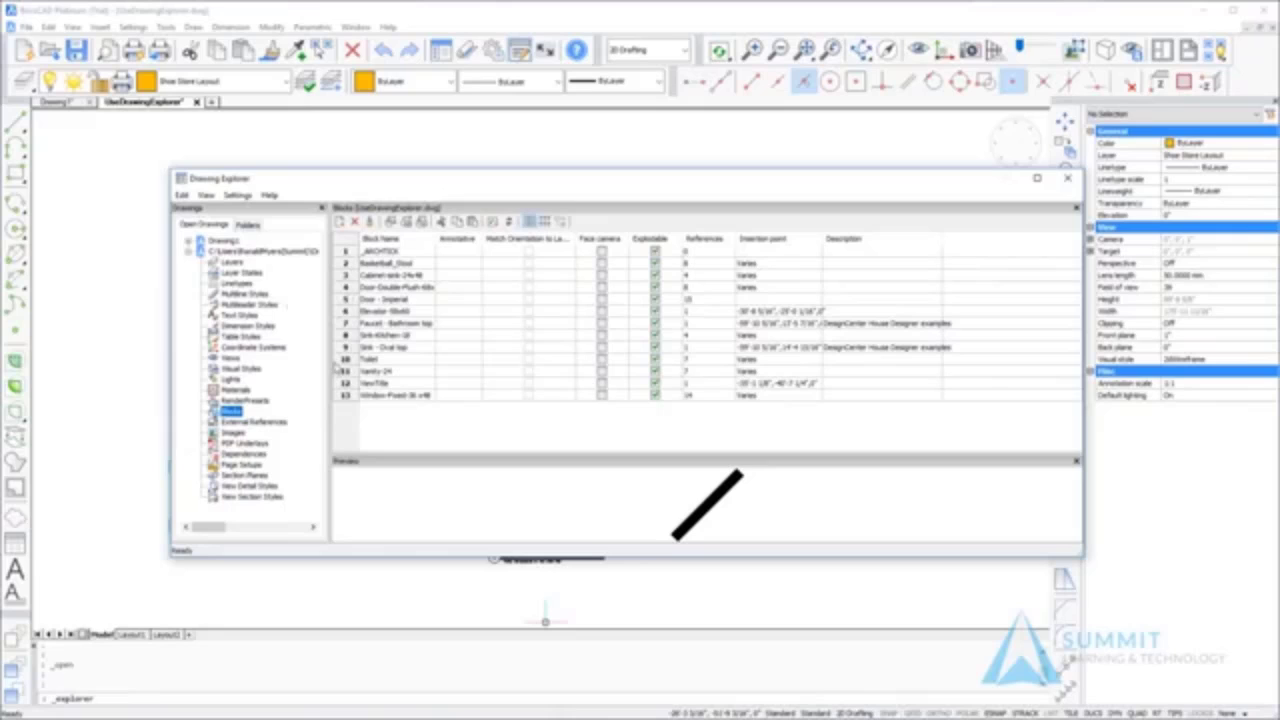
Step: Switch to the Folders view and browse the local folder's .dwg files such as Hanger.dwg and Offset.dwg
{"action": "left_click", "coordinate": [247, 225]}
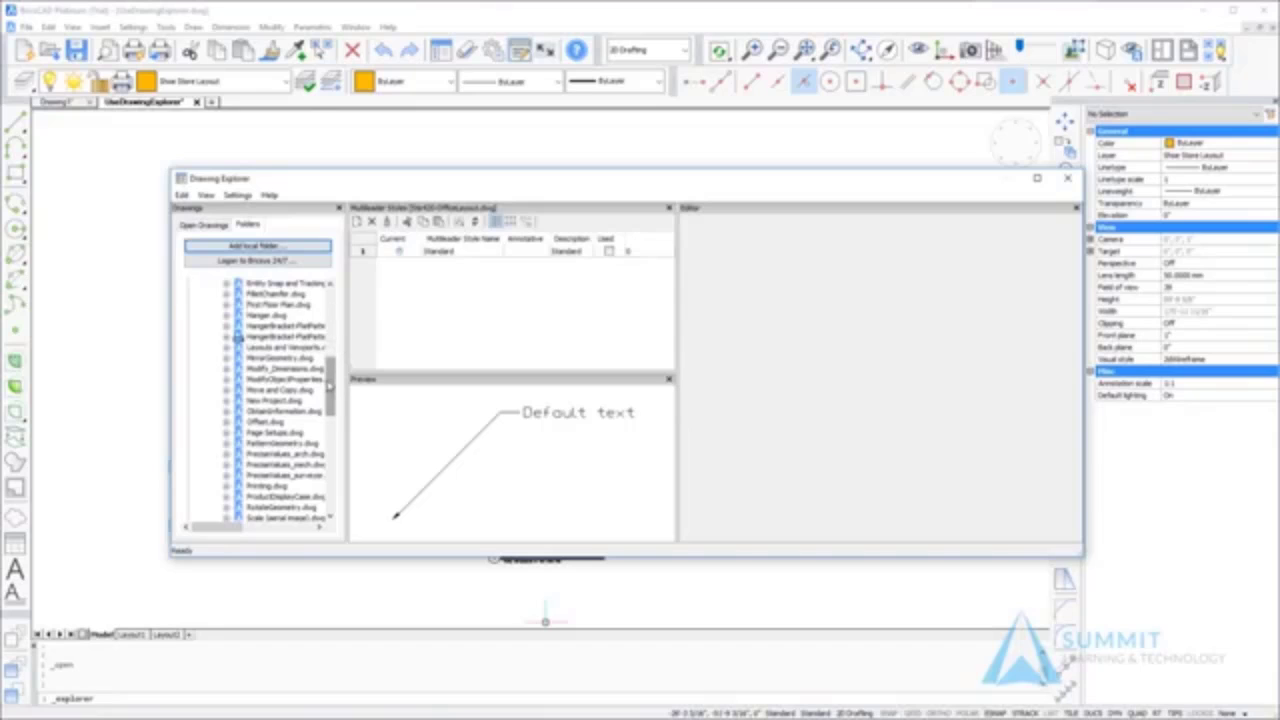
{"action": "scroll", "coordinate": [328, 372], "scroll_direction": "up", "scroll_amount": 2}
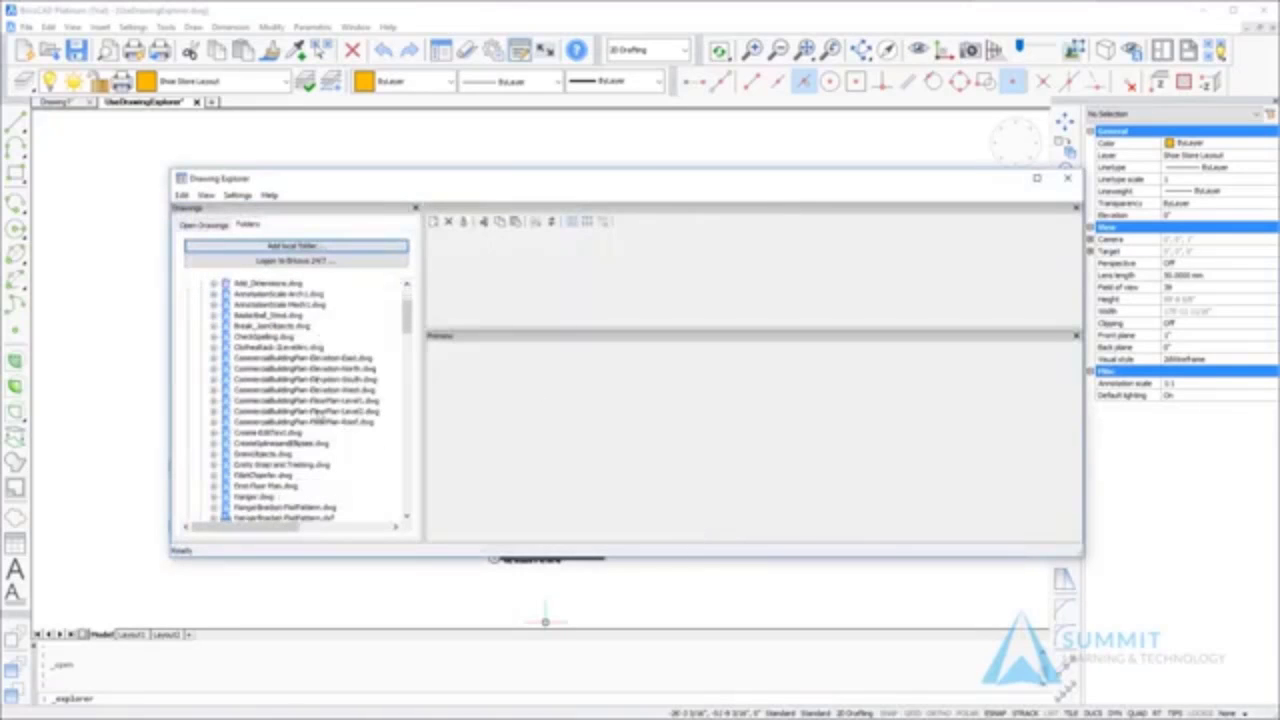
{"action": "scroll", "coordinate": [318, 412], "scroll_direction": "down", "scroll_amount": 5}
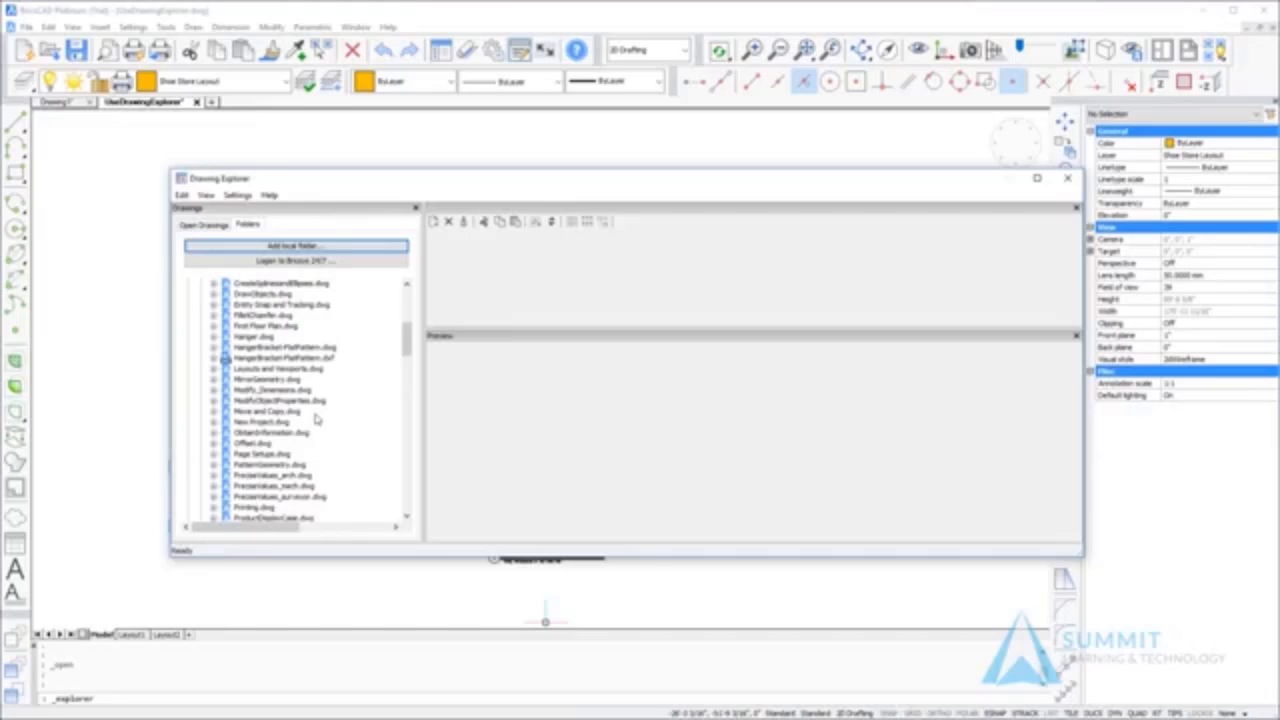
{"action": "scroll", "coordinate": [318, 418], "scroll_direction": "down", "scroll_amount": 3}
Step: Select the office layout drawing, enlarge the Details table, and list its 13 block definitions
{"action": "left_click", "coordinate": [277, 476]}
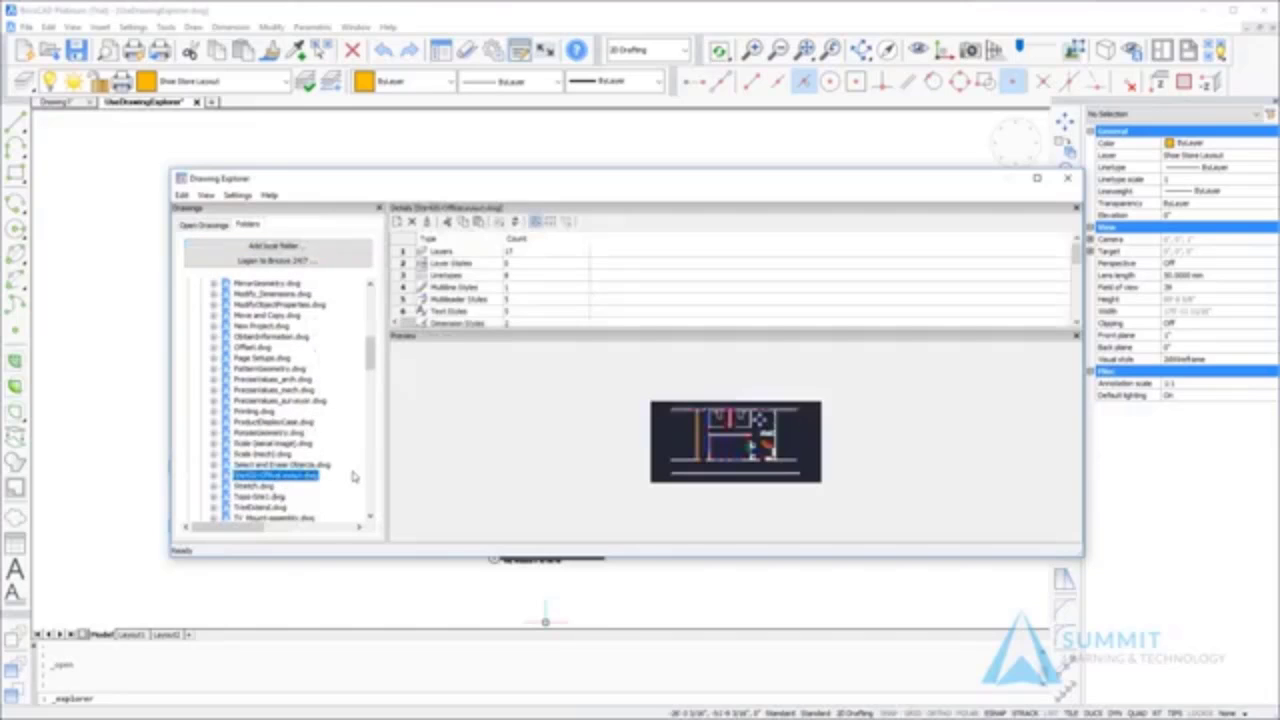
{"action": "left_click_drag", "start_coordinate": [521, 330], "coordinate": [514, 408]}
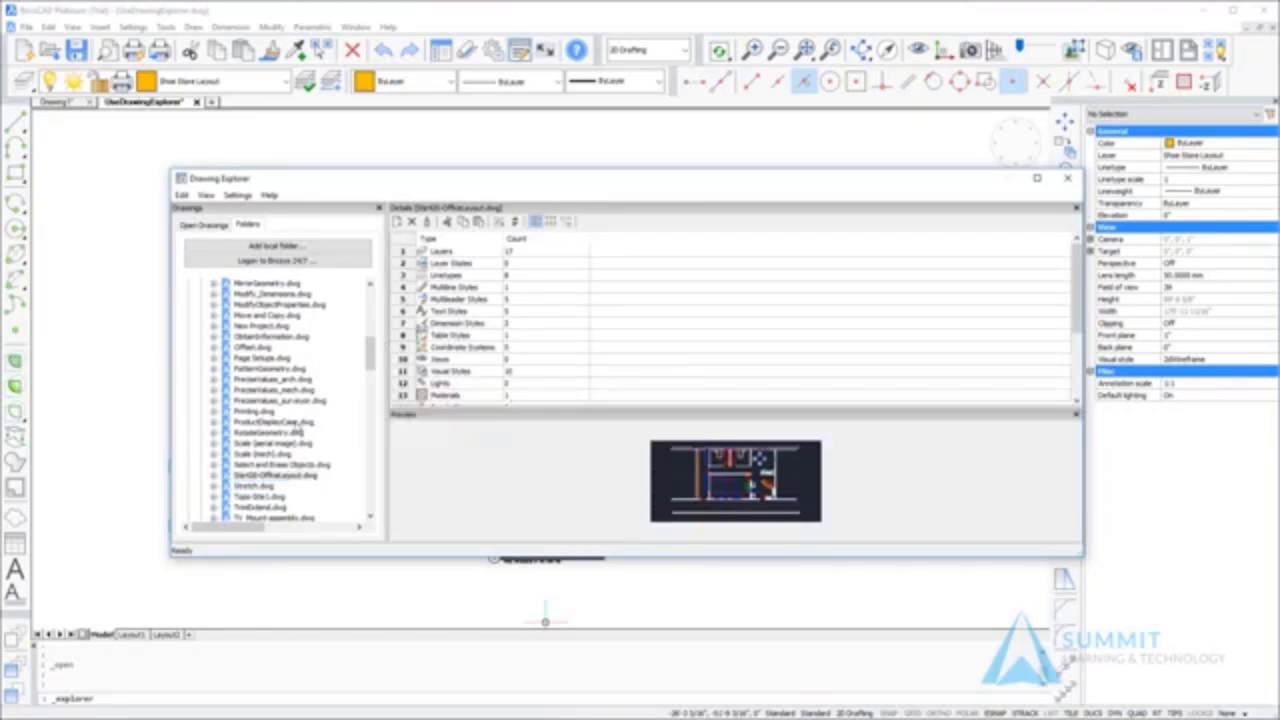
{"action": "left_click", "coordinate": [214, 476]}
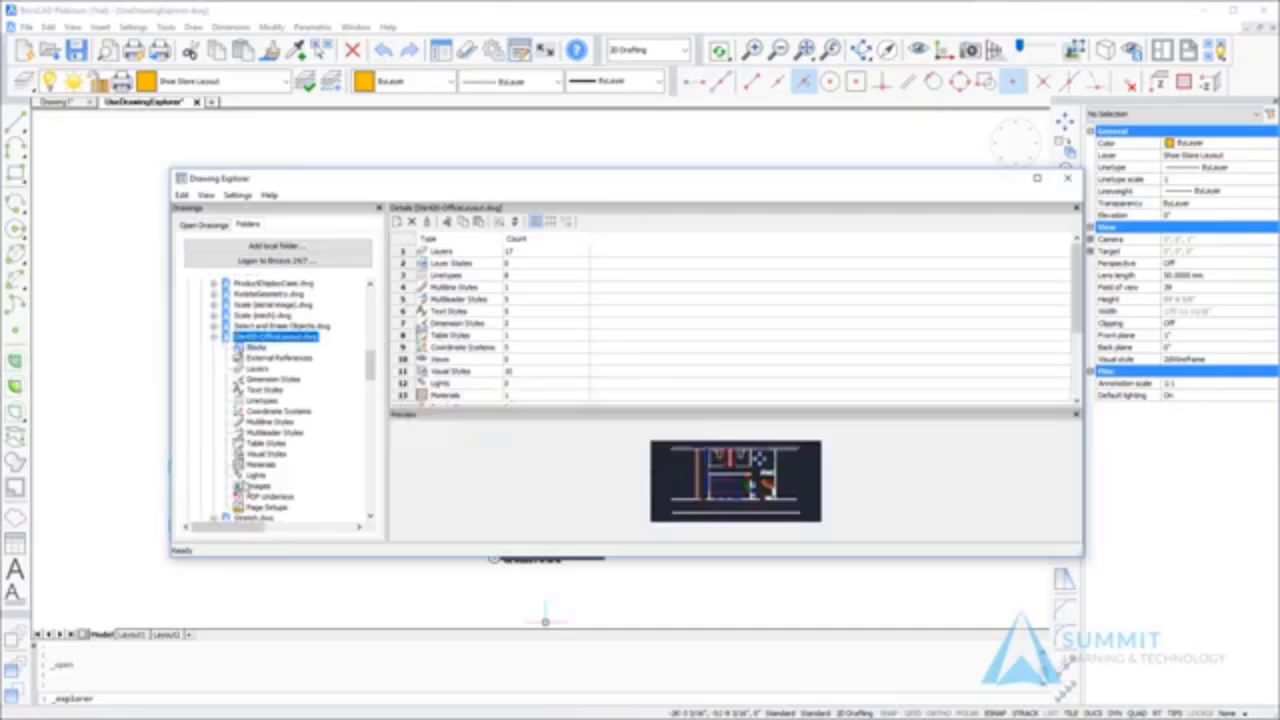
{"action": "left_click", "coordinate": [256, 347]}
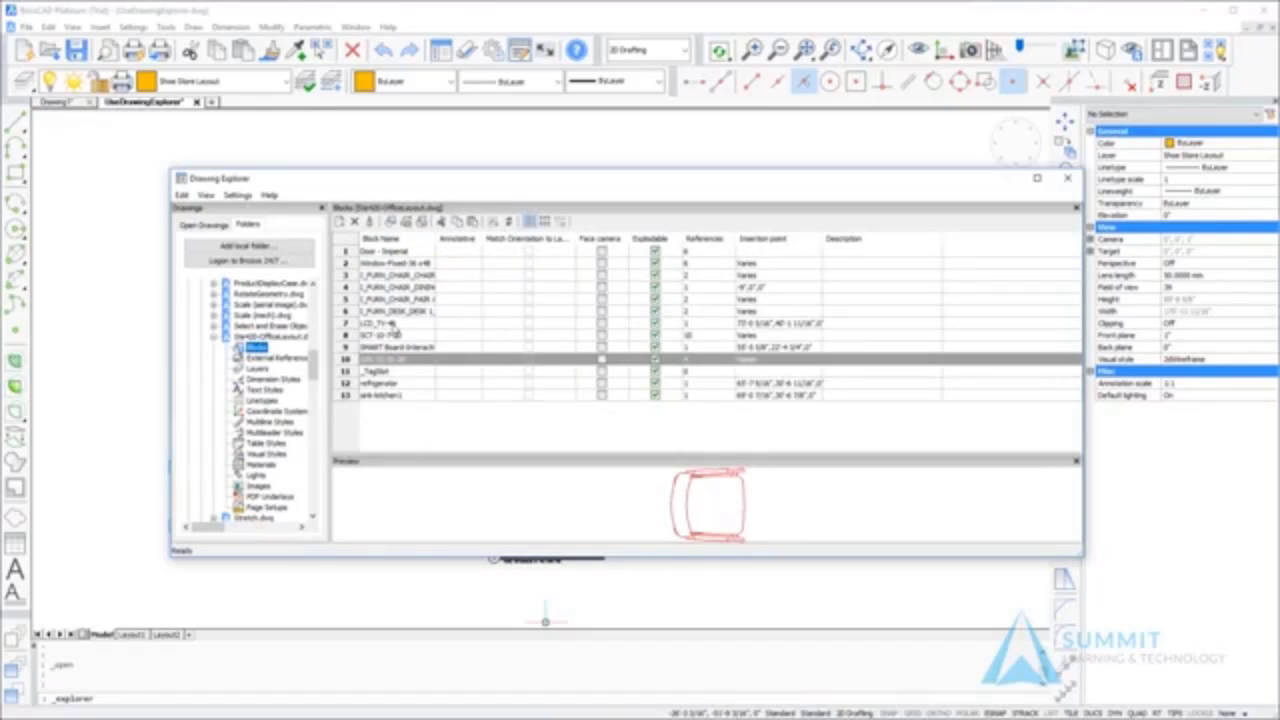
Step: Insert the LCD_TV block from the office layout drawing at a Nearest point on the room's wall
{"action": "left_click", "coordinate": [393, 325]}
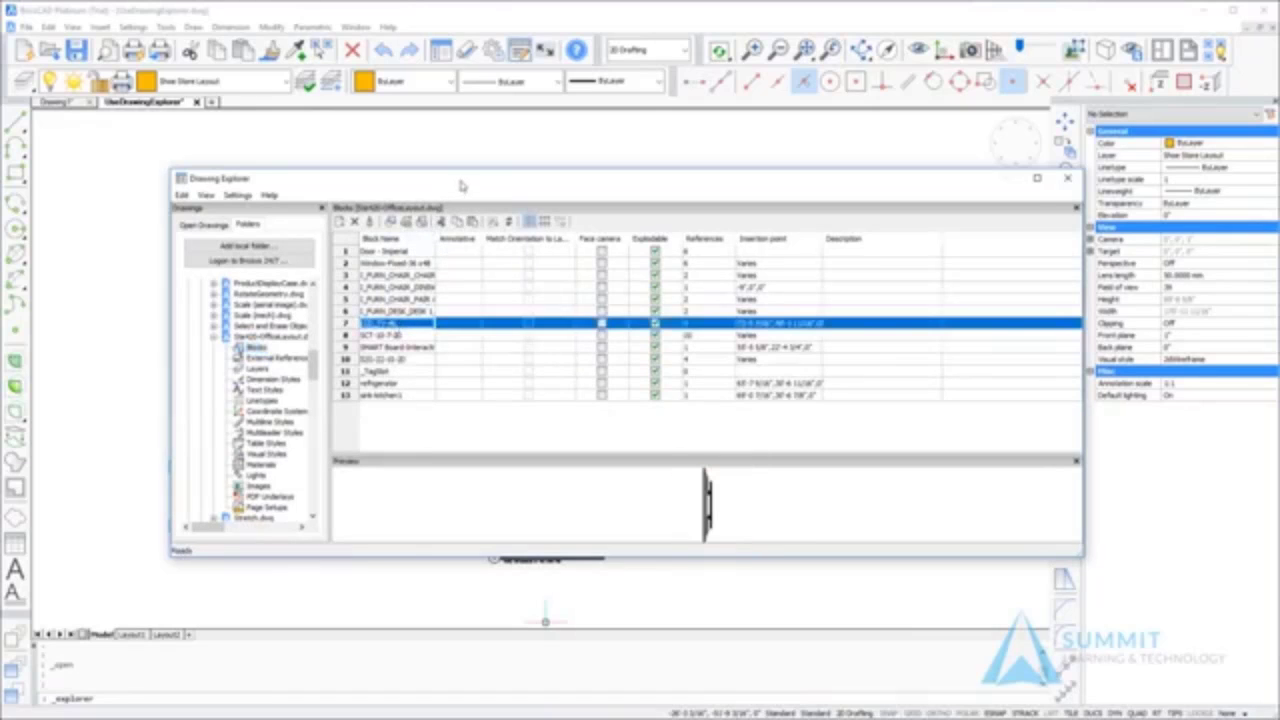
{"action": "left_click_drag", "start_coordinate": [461, 185], "coordinate": [388, 212]}
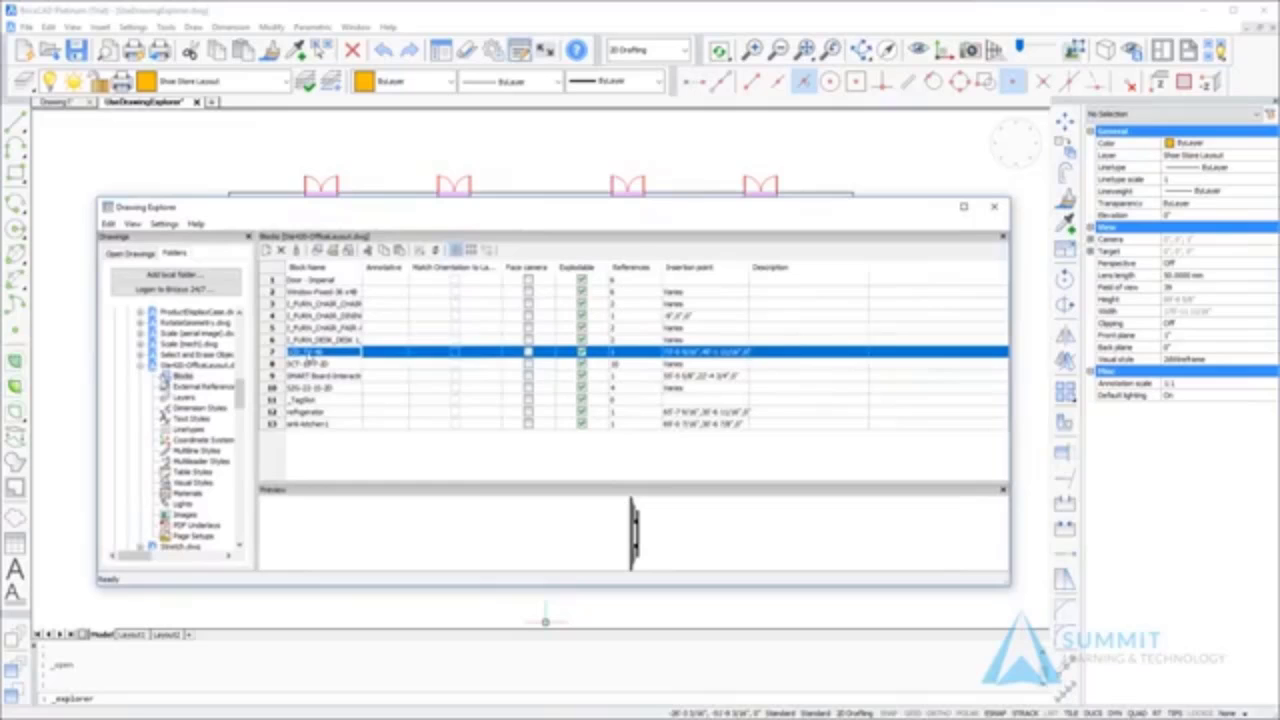
{"action": "right_click", "coordinate": [306, 356]}
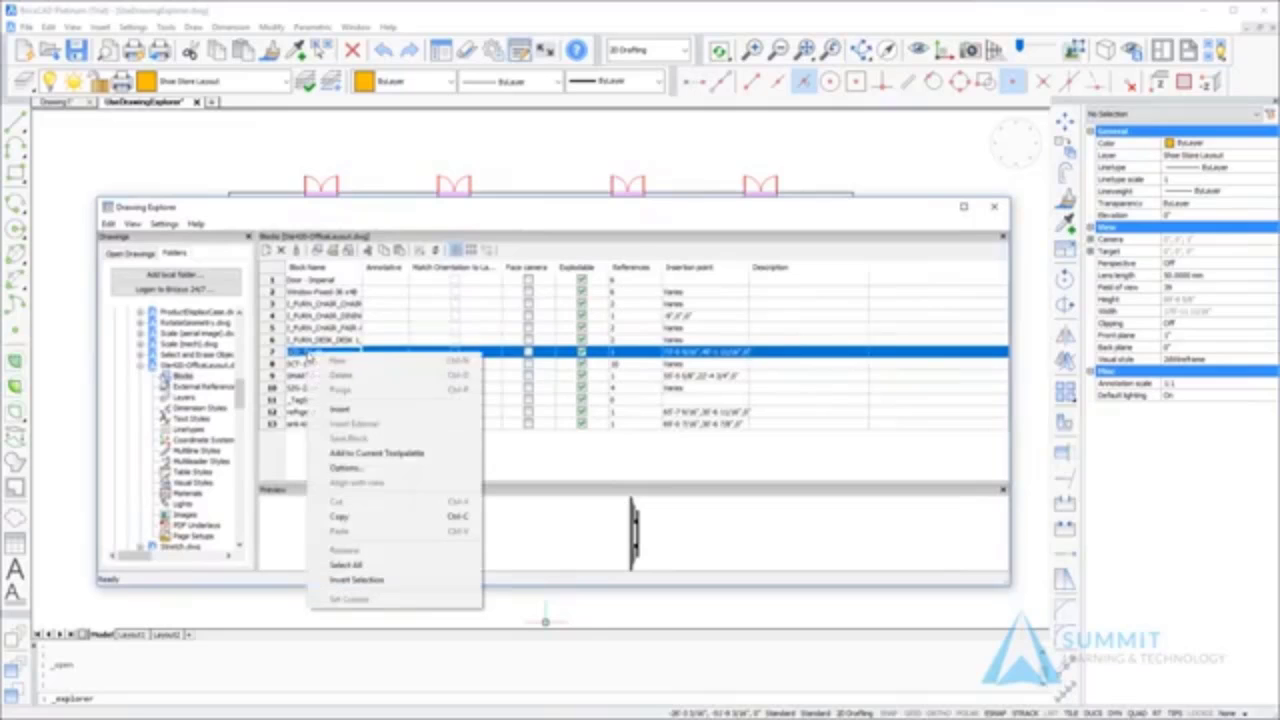
{"action": "left_click", "coordinate": [326, 413]}
{"action": "scroll", "coordinate": [516, 326], "scroll_direction": "up", "scroll_amount": 5}
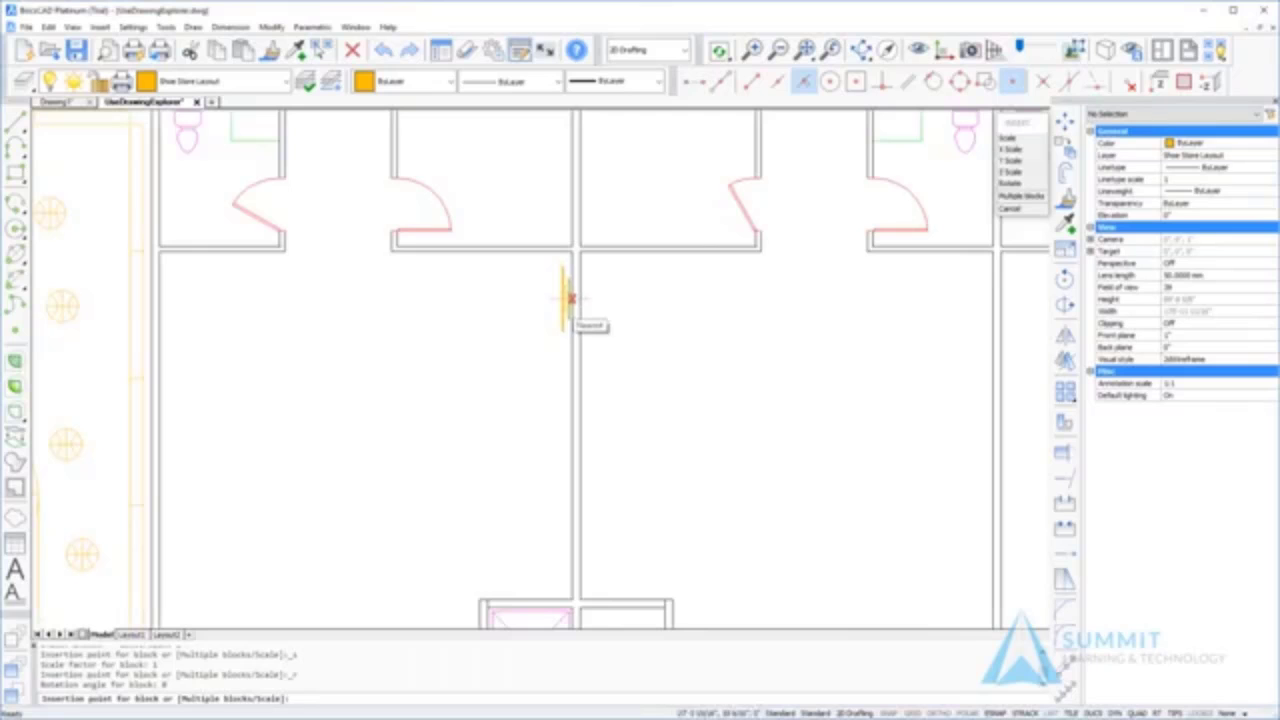
{"action": "left_click", "coordinate": [566, 298]}
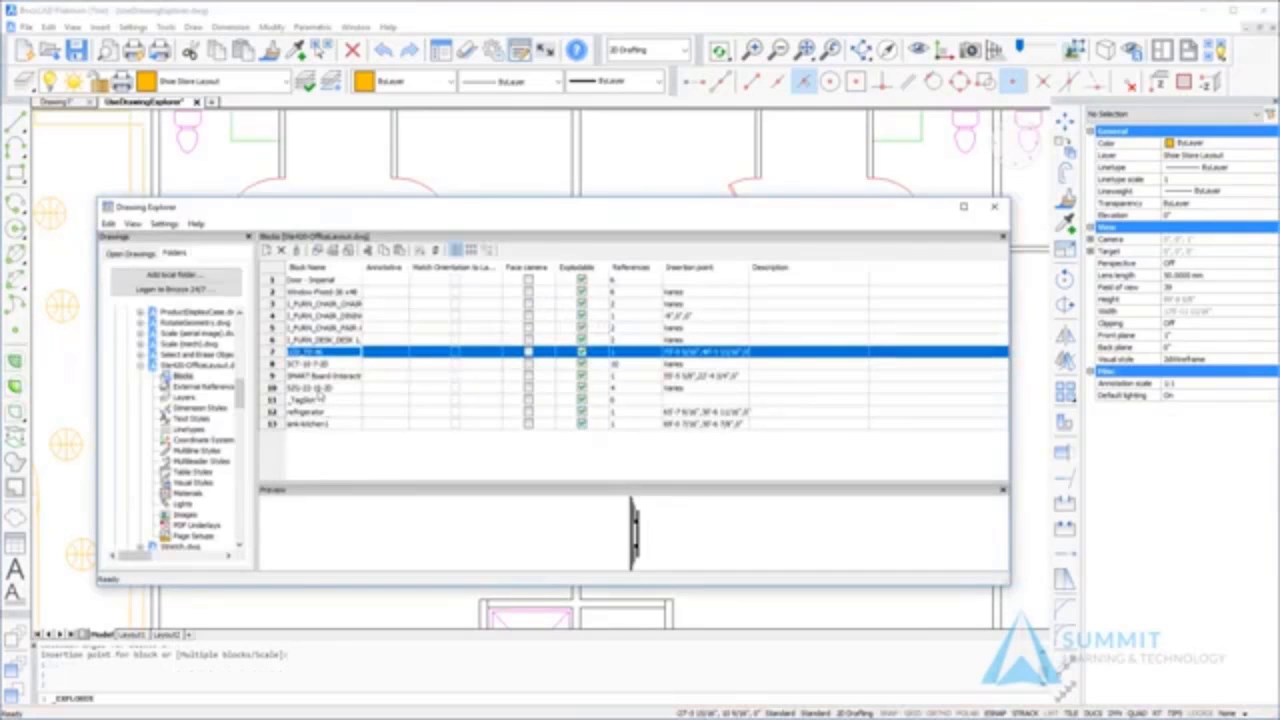
Step: Insert the chair block from the office layout drawing beside the TV in the room
{"action": "left_click", "coordinate": [318, 390]}
{"action": "right_click", "coordinate": [319, 390]}
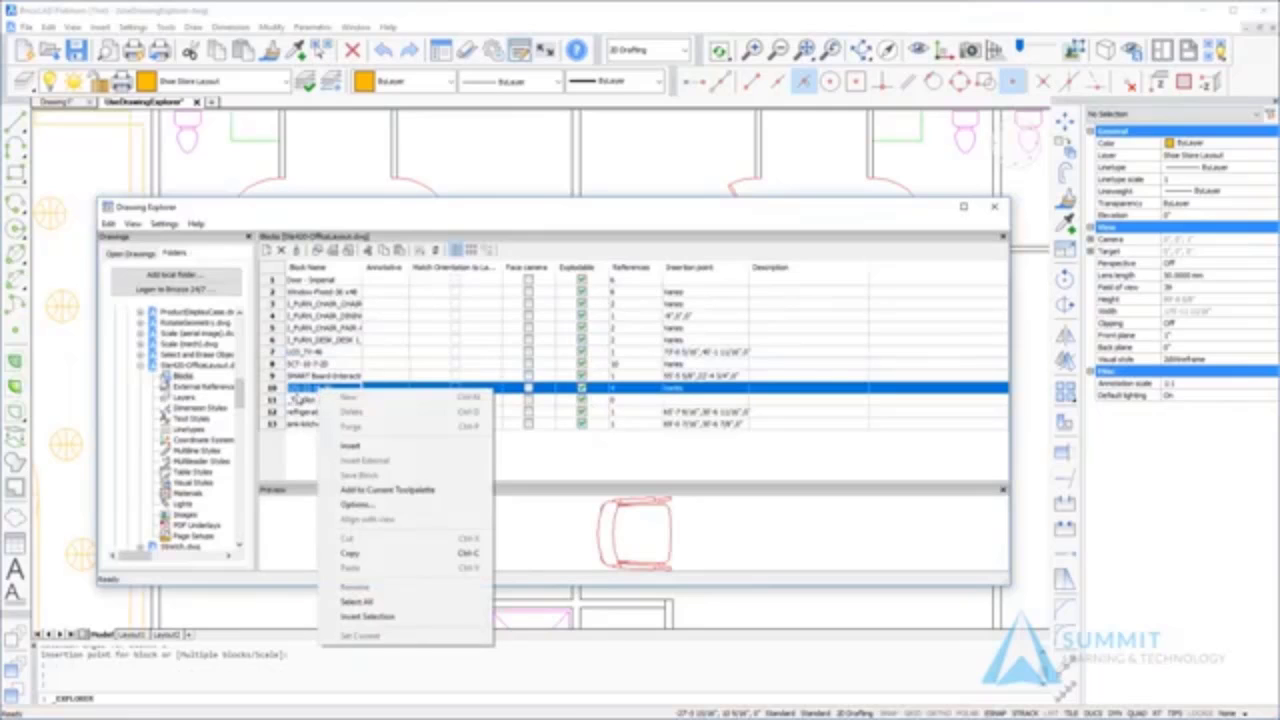
{"action": "left_click", "coordinate": [347, 448]}
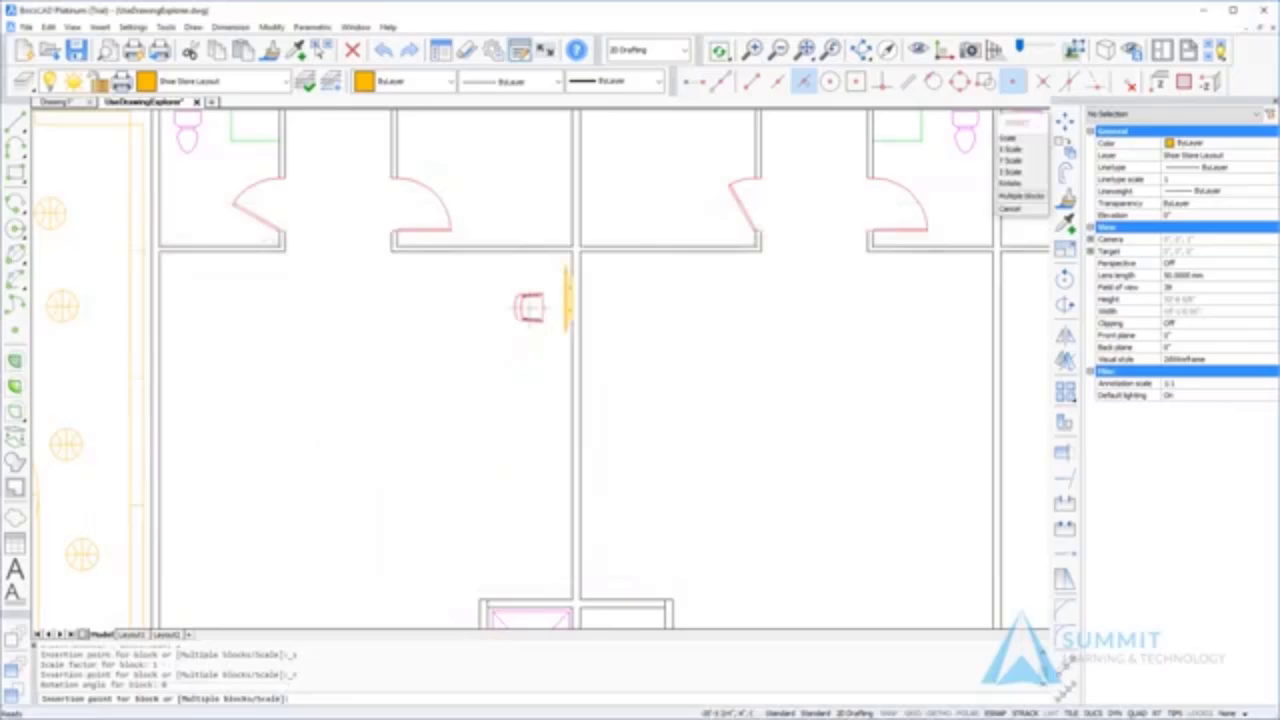
{"action": "left_click", "coordinate": [523, 300]}
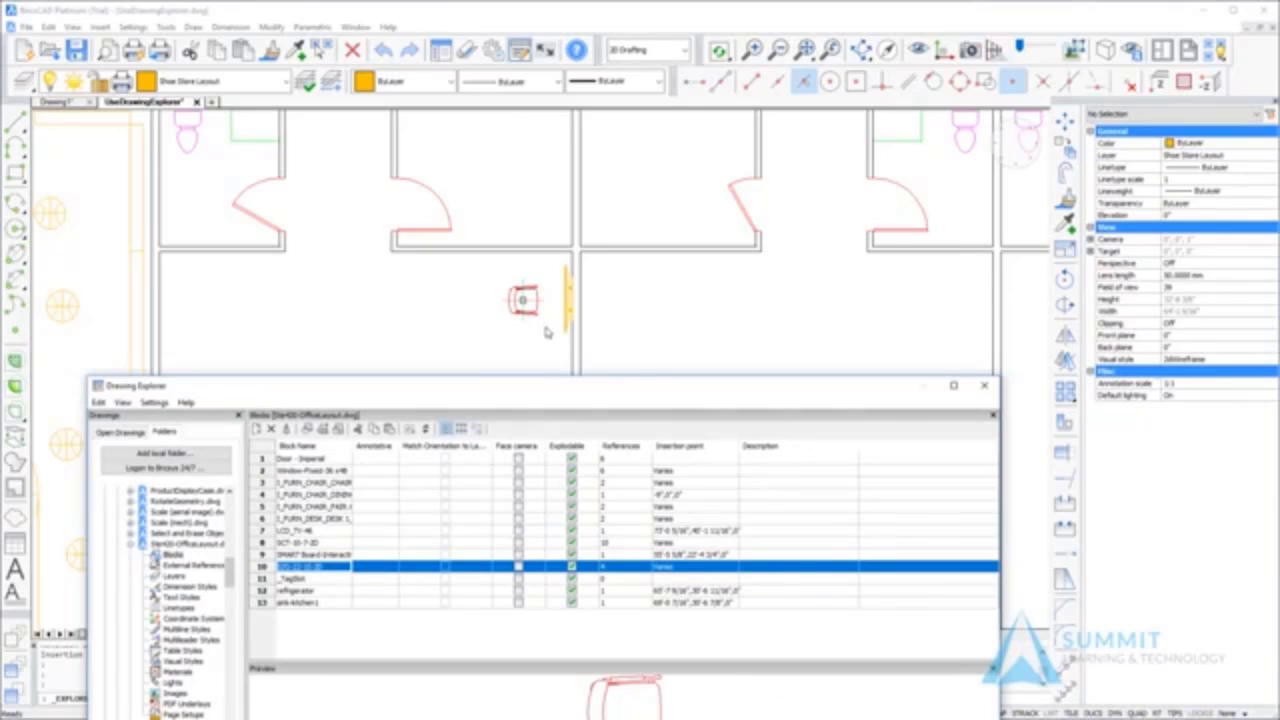
Step: Move Drawing Explorer higher and bring the open floor plan's 15 blocks into view
{"action": "left_click_drag", "start_coordinate": [502, 381], "coordinate": [498, 175]}
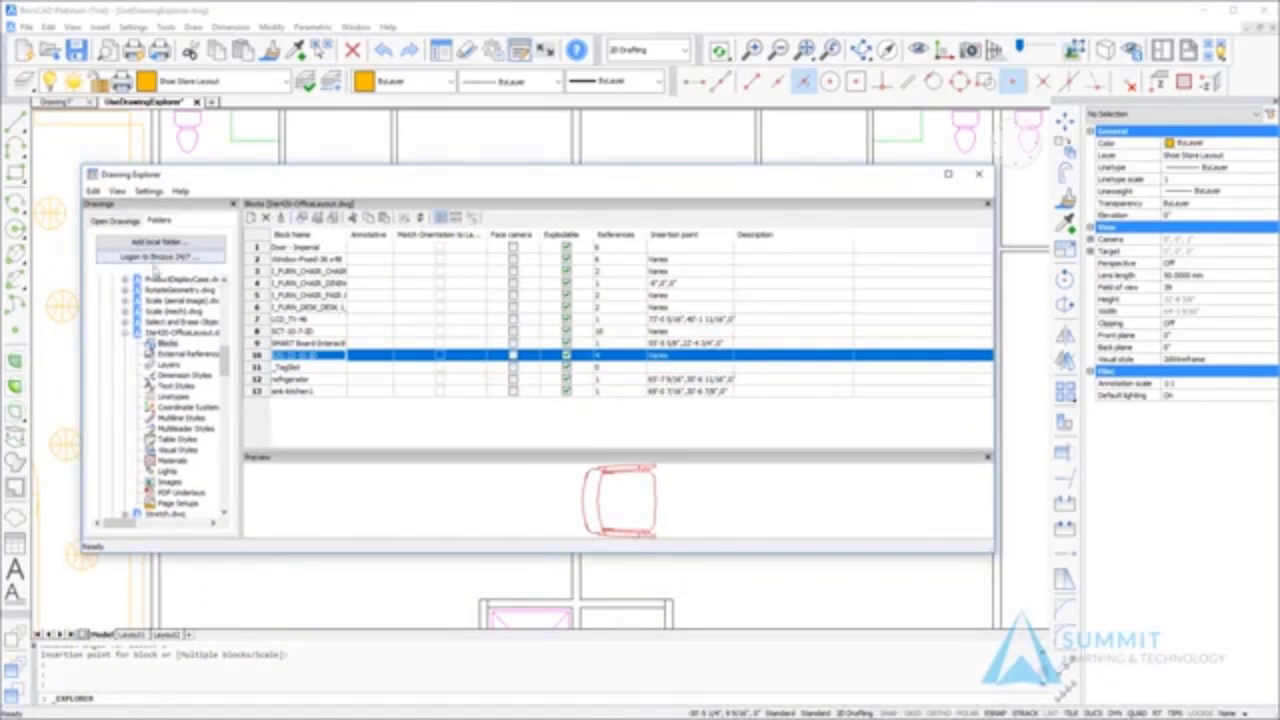
{"action": "scroll", "coordinate": [178, 310], "scroll_direction": "up", "scroll_amount": 8}
{"action": "scroll", "coordinate": [155, 325], "scroll_direction": "up", "scroll_amount": 3}
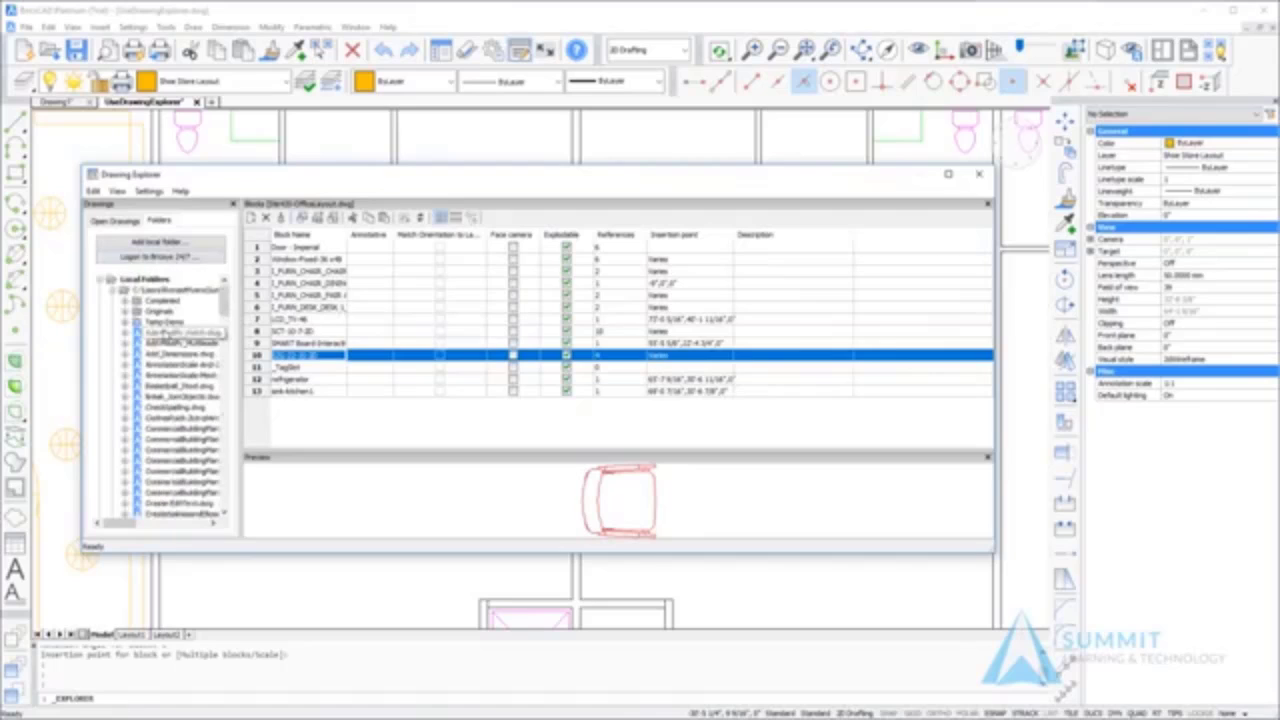
Step: Confirm the floor plan's Multileader Styles holds only Standard, then return to the Folders view
{"action": "left_click", "coordinate": [128, 222]}
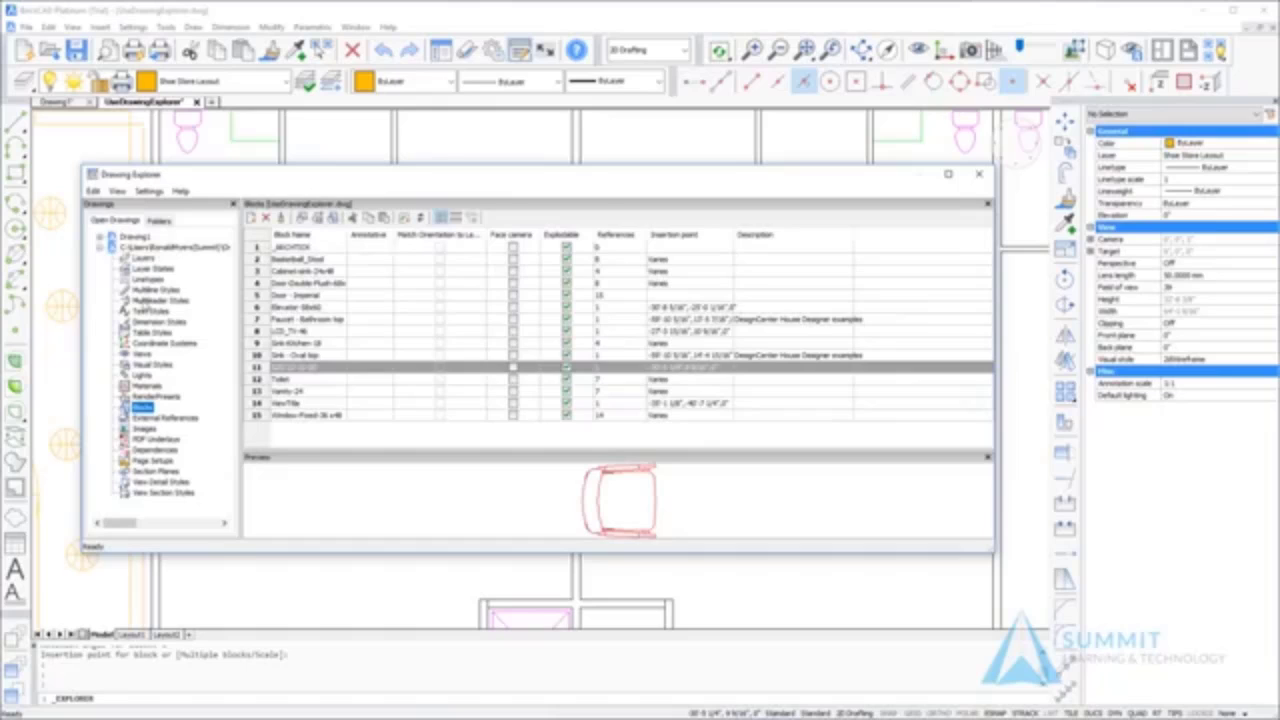
{"action": "left_click", "coordinate": [145, 300]}
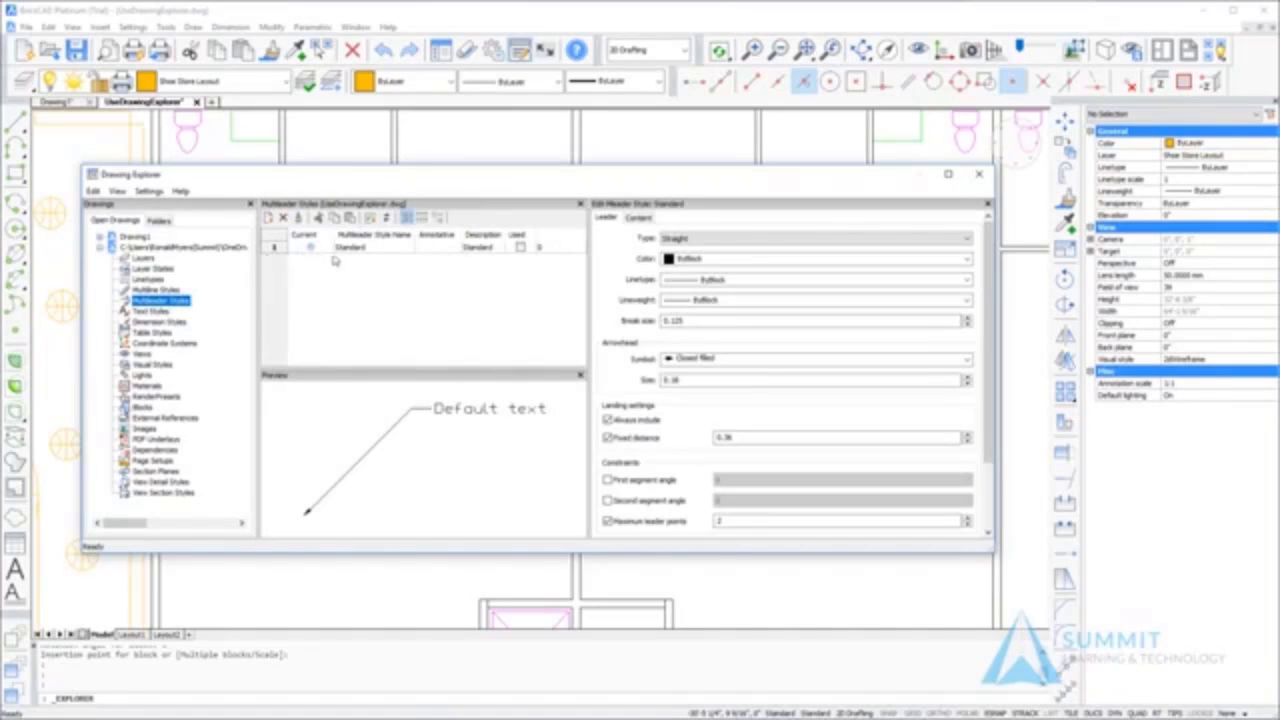
{"action": "left_click", "coordinate": [274, 249]}
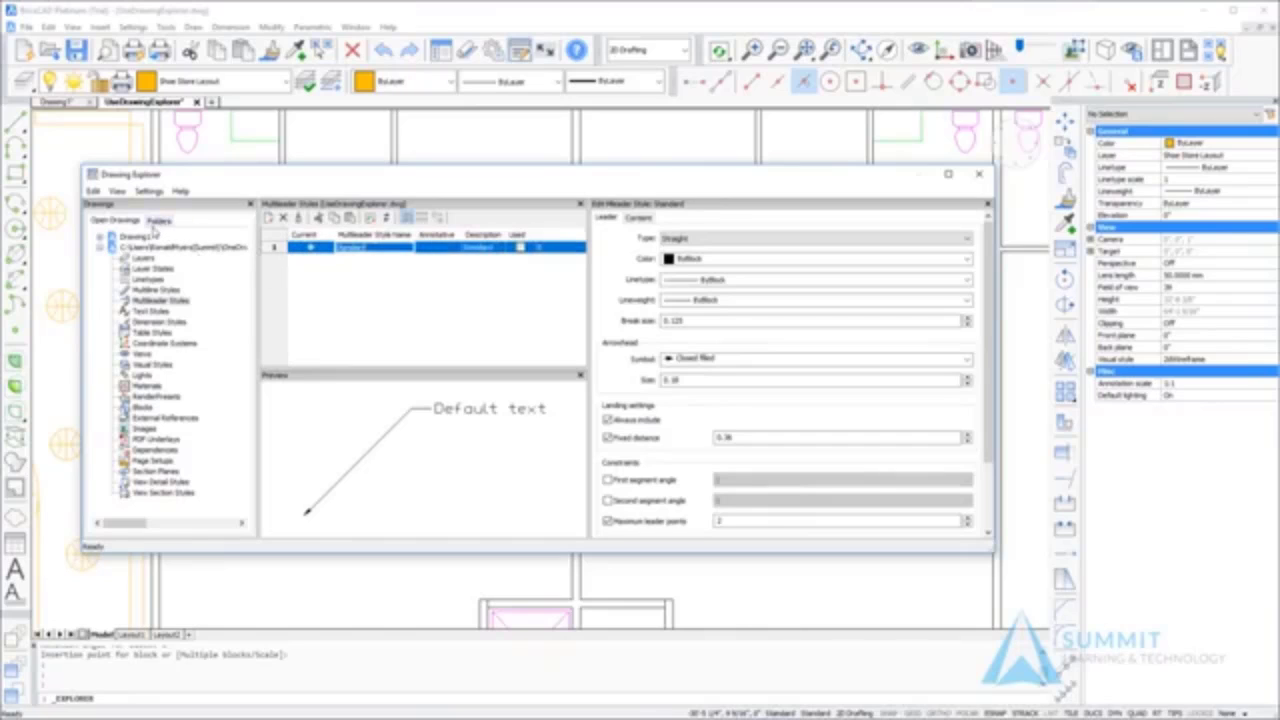
{"action": "left_click", "coordinate": [161, 221]}
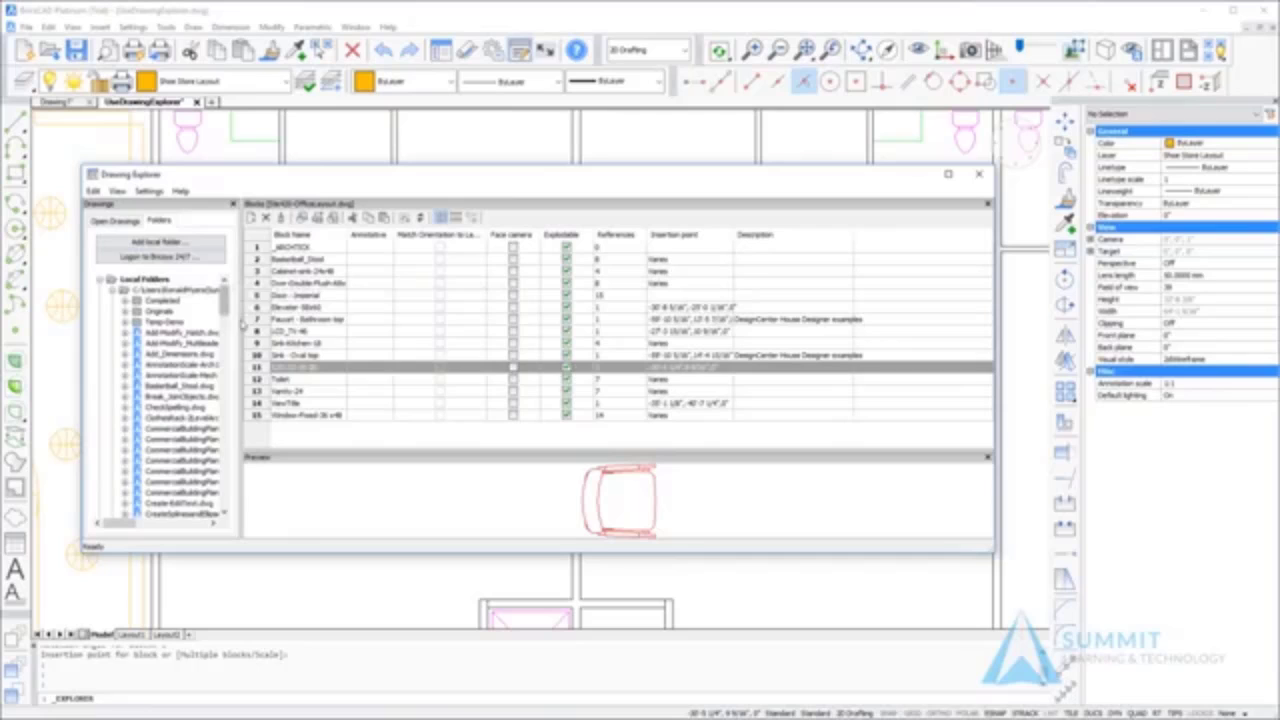
Step: Copy the office layout's Text-SplineLeader and Text-Typical multileader styles
{"action": "left_click_drag", "start_coordinate": [224, 304], "coordinate": [224, 366]}
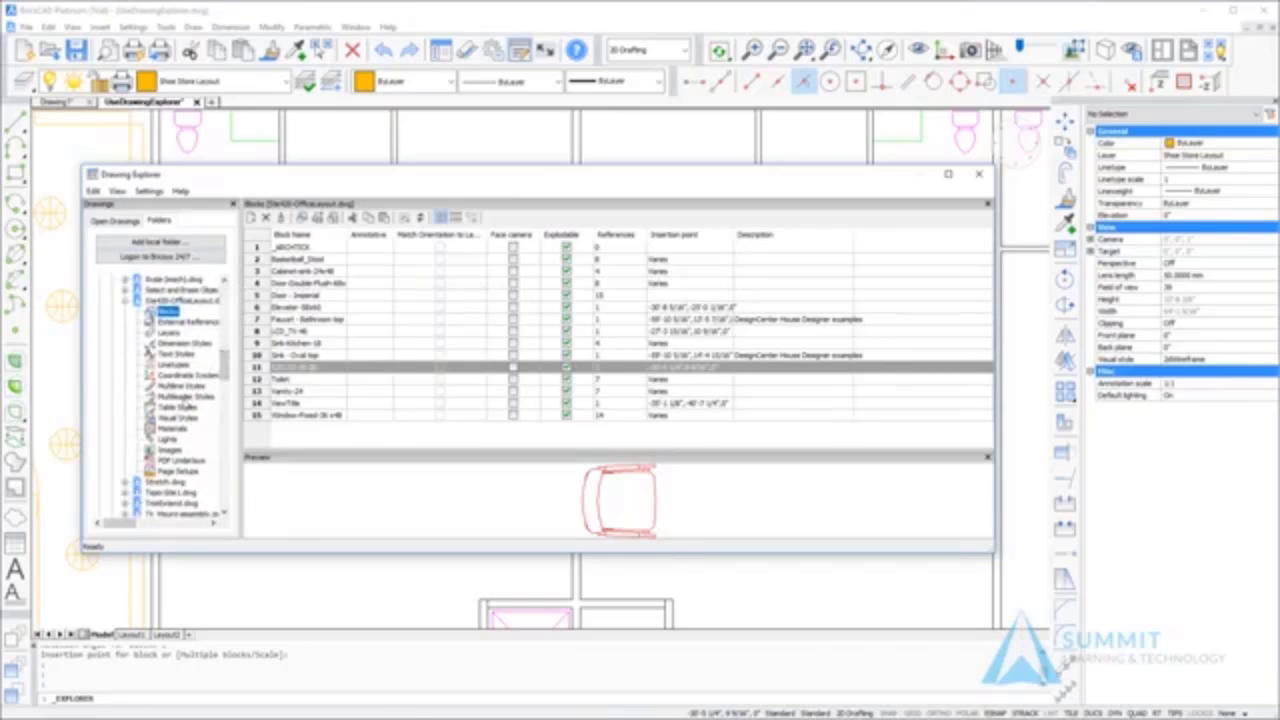
{"action": "left_click", "coordinate": [186, 397]}
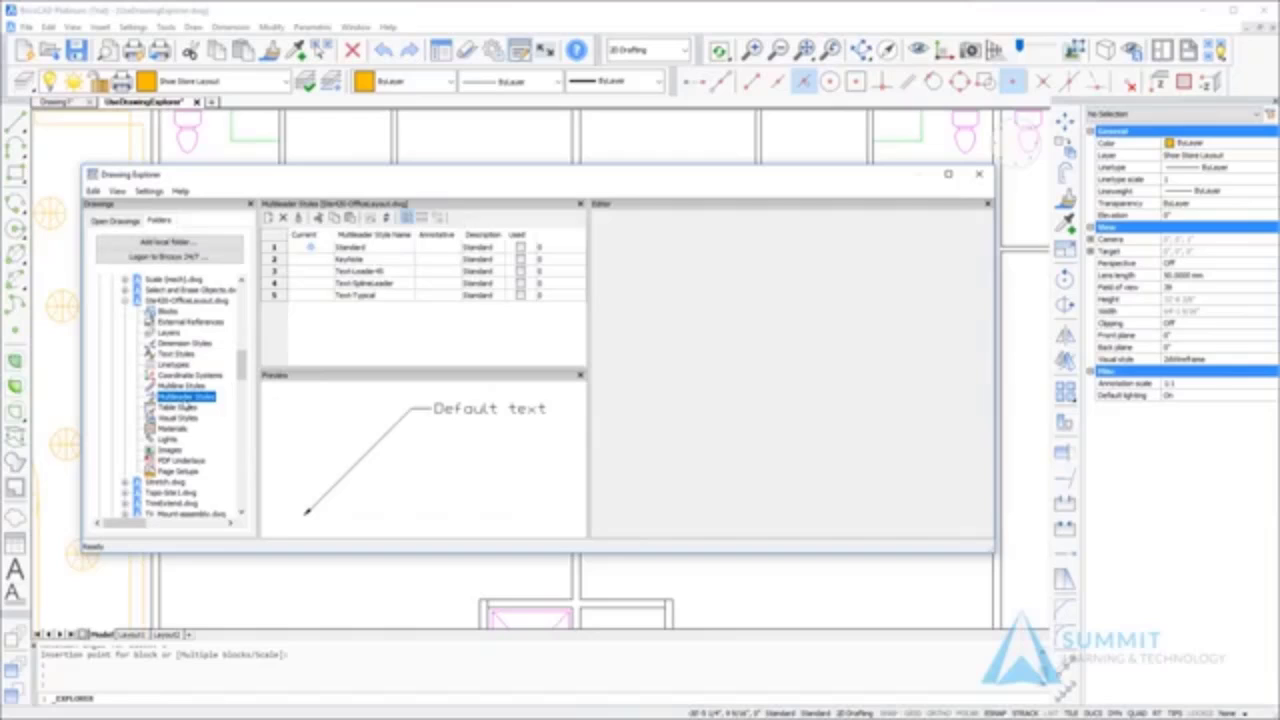
{"action": "left_click", "coordinate": [283, 287]}
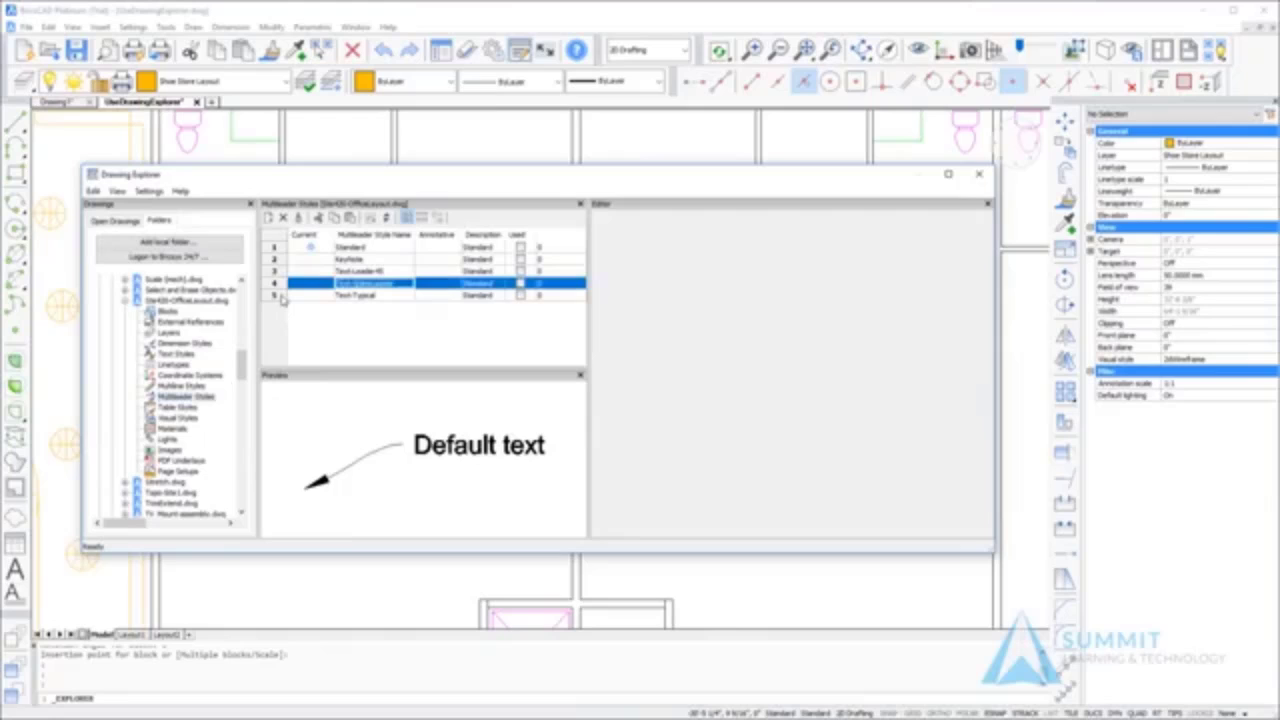
{"action": "left_click", "coordinate": [281, 297], "text": "shift"}
{"action": "right_click", "coordinate": [284, 303]}
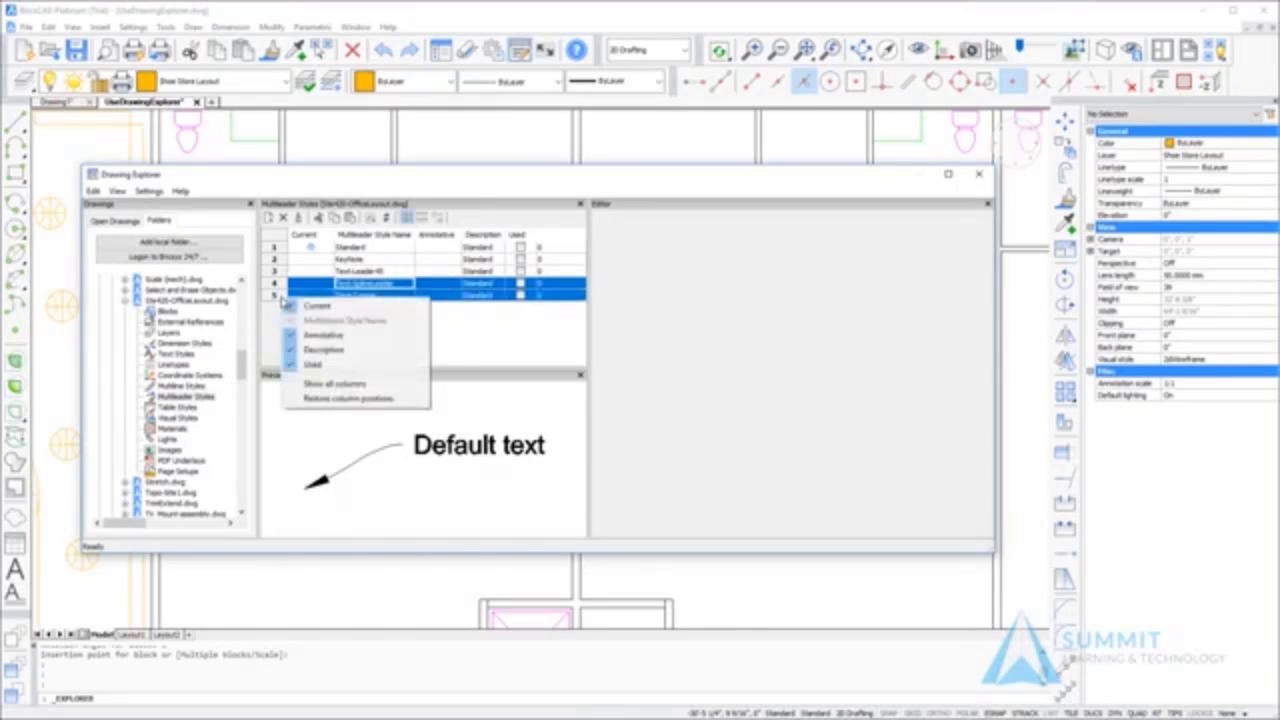
{"action": "left_click", "coordinate": [319, 182]}
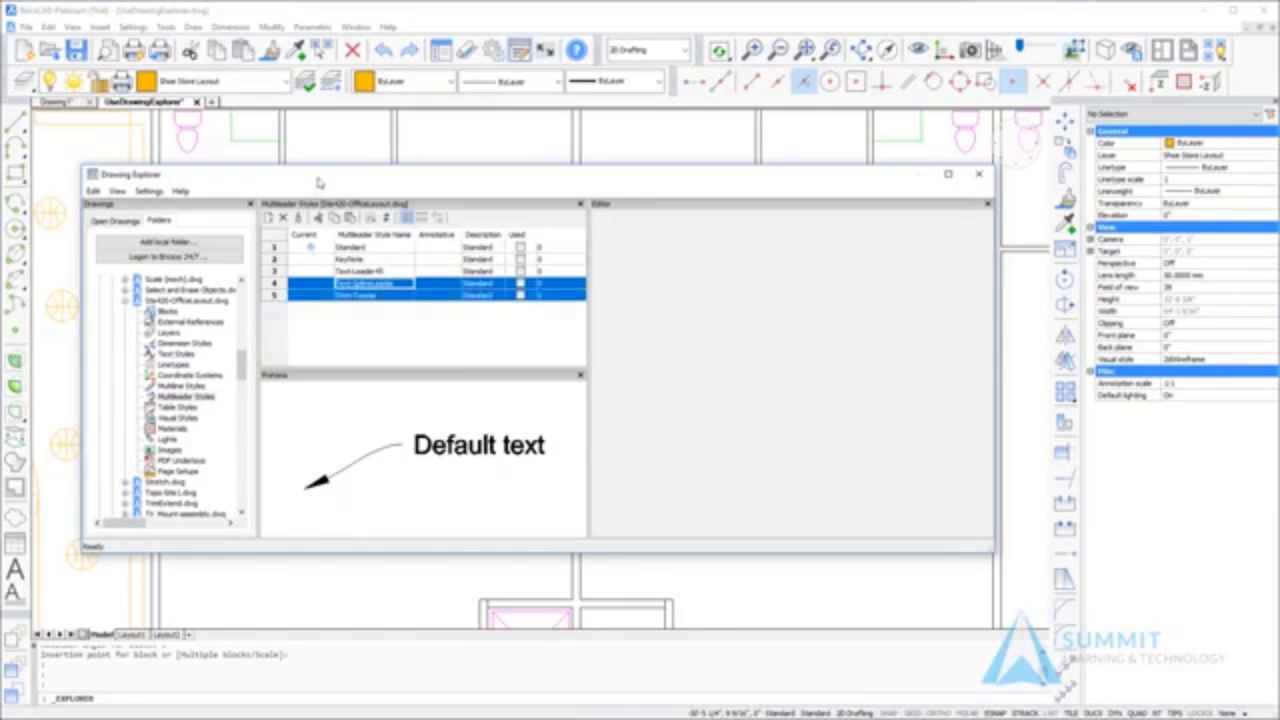
{"action": "right_click", "coordinate": [308, 286]}
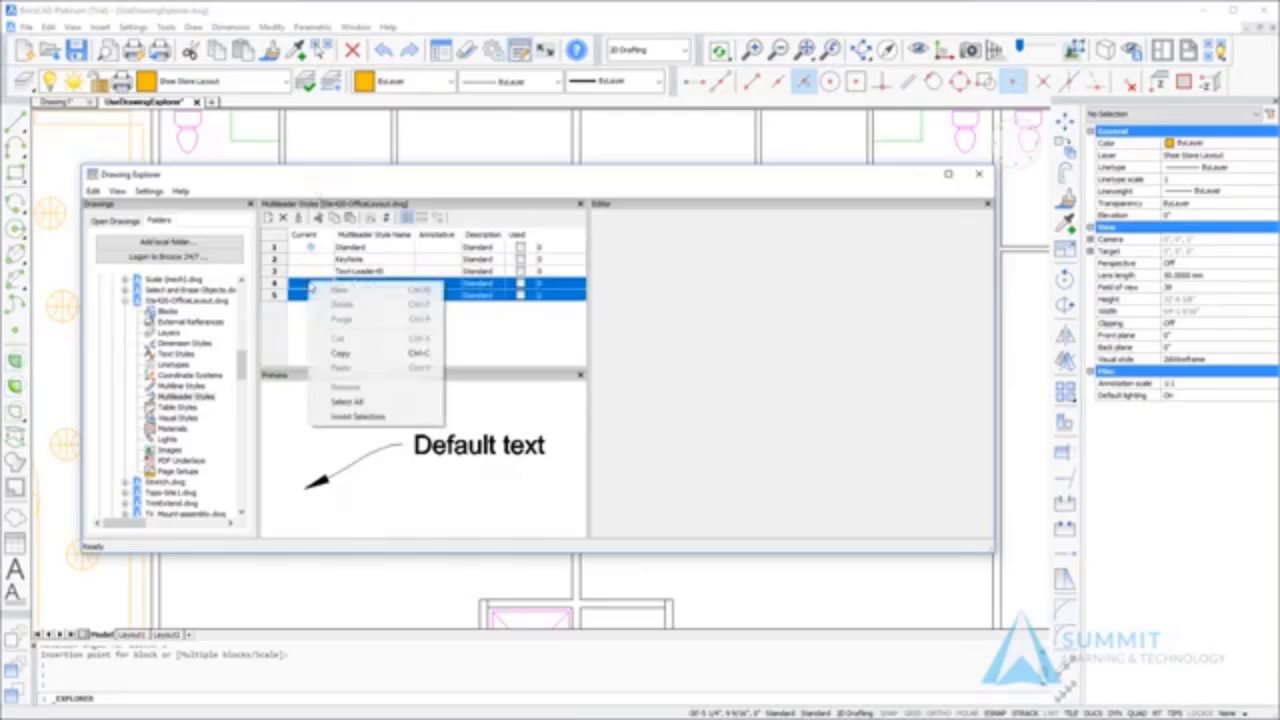
{"action": "left_click", "coordinate": [338, 355]}
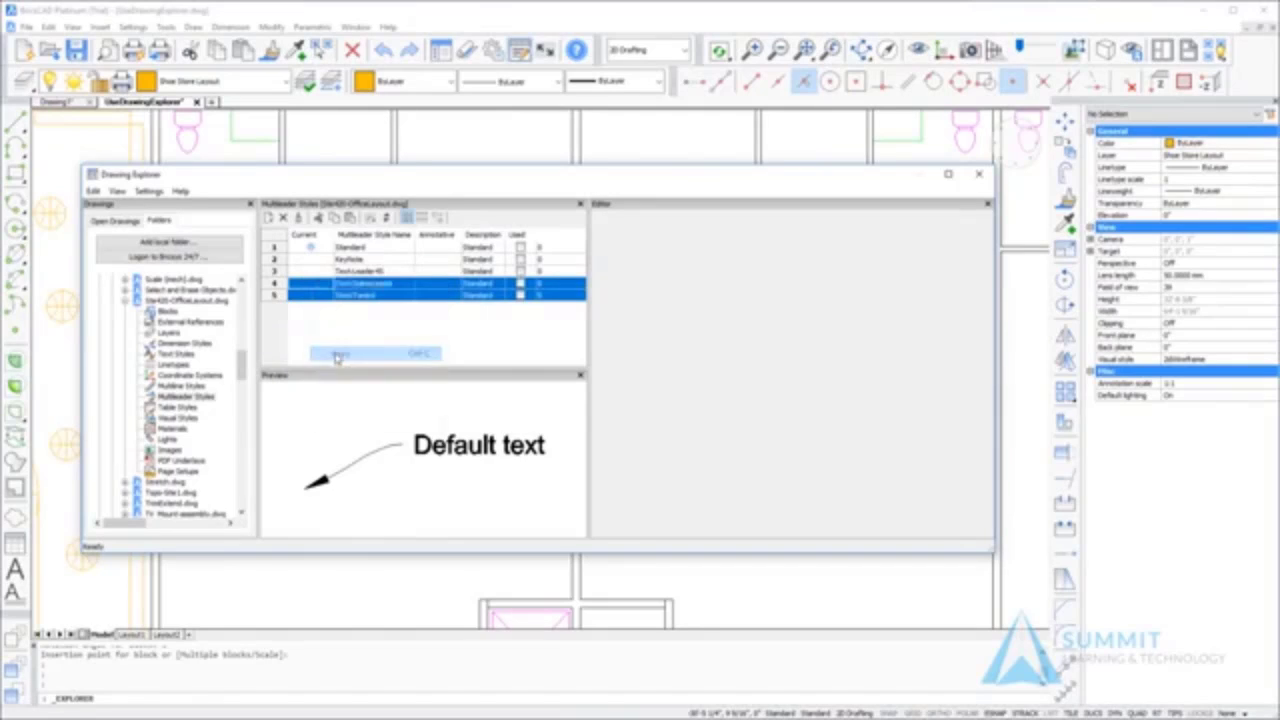
{"action": "left_click", "coordinate": [116, 221]}
Step: Paste Text-SplineLeader and Text-Typical into the floor plan's multileader styles and make Text-Typical current
{"action": "left_click", "coordinate": [150, 300]}
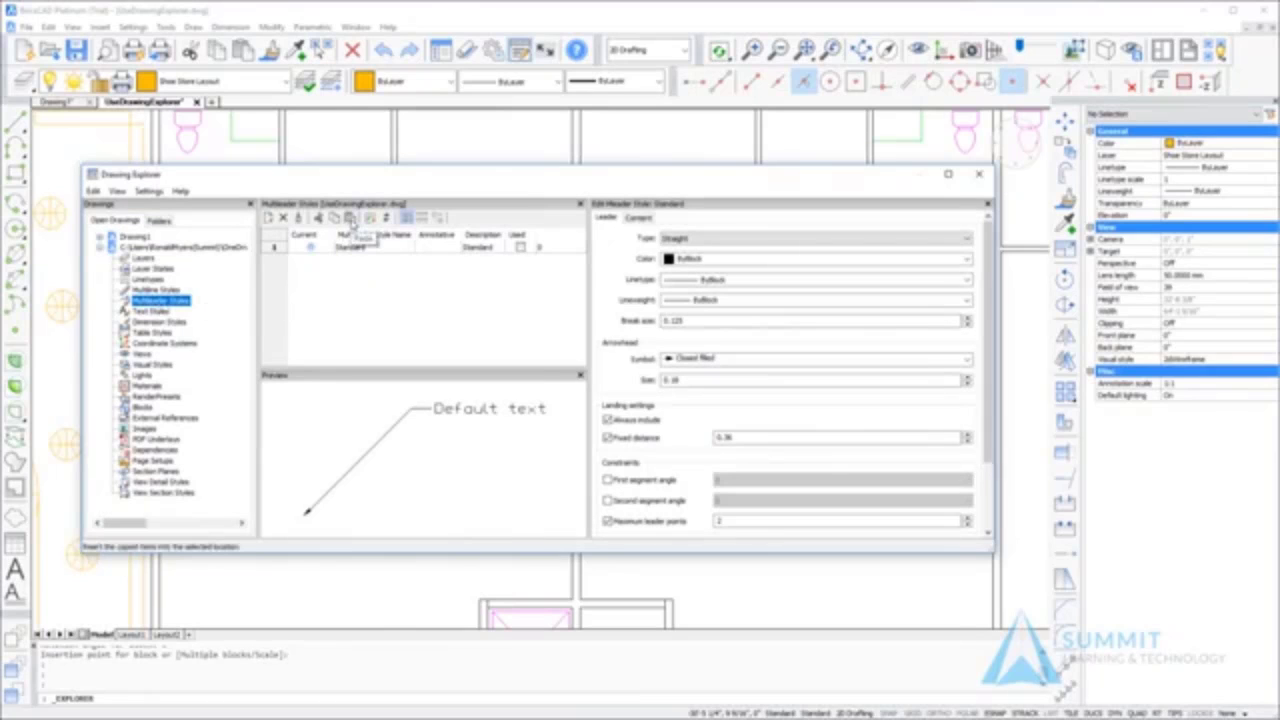
{"action": "left_click", "coordinate": [351, 217]}
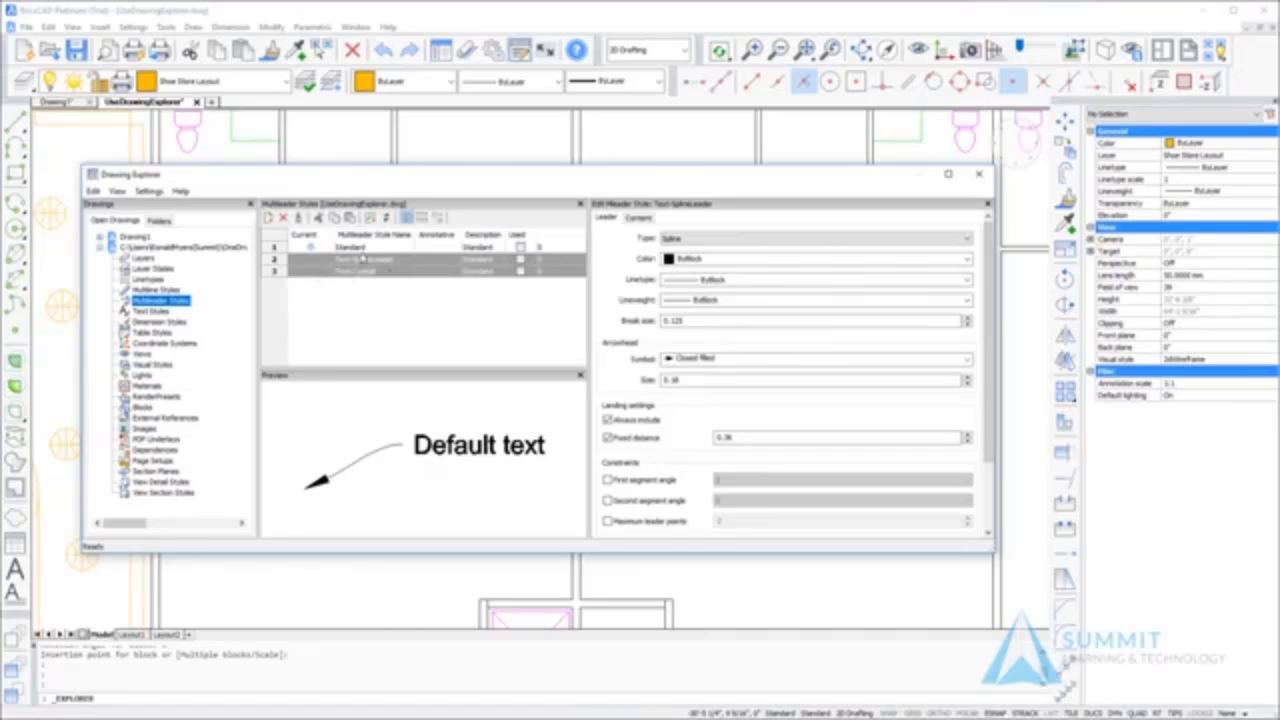
{"action": "double_click", "coordinate": [310, 271]}
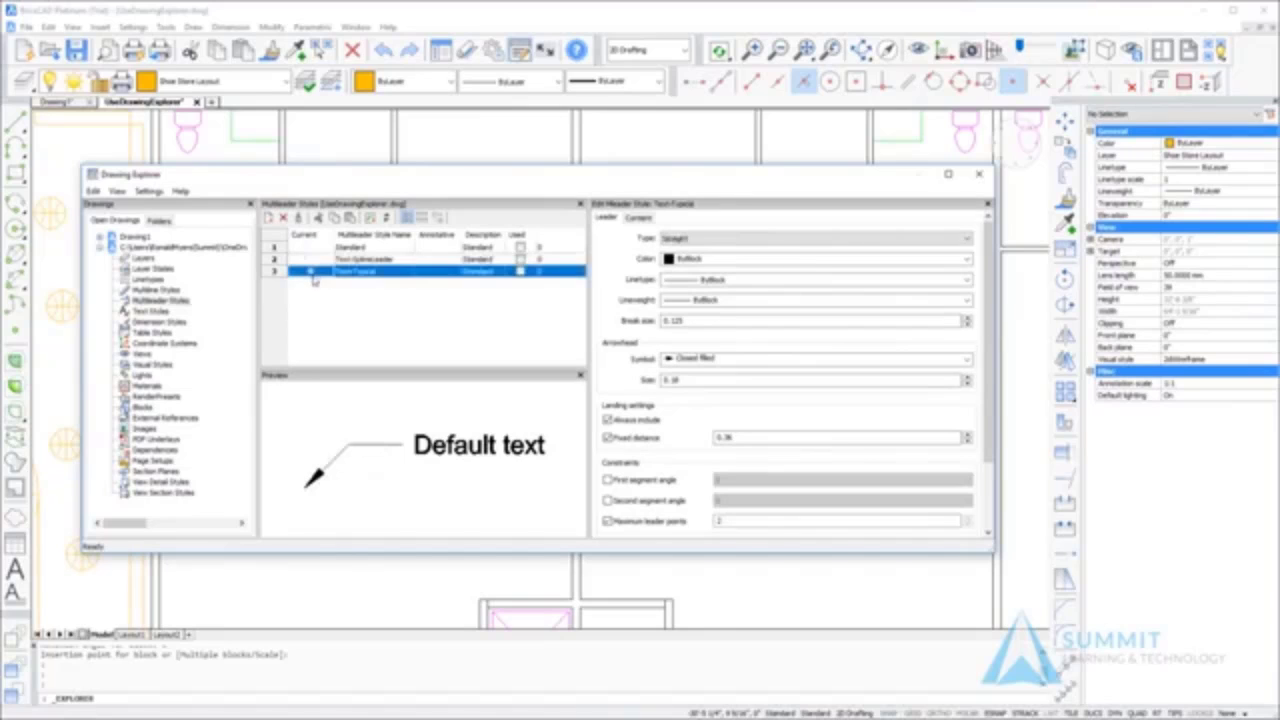